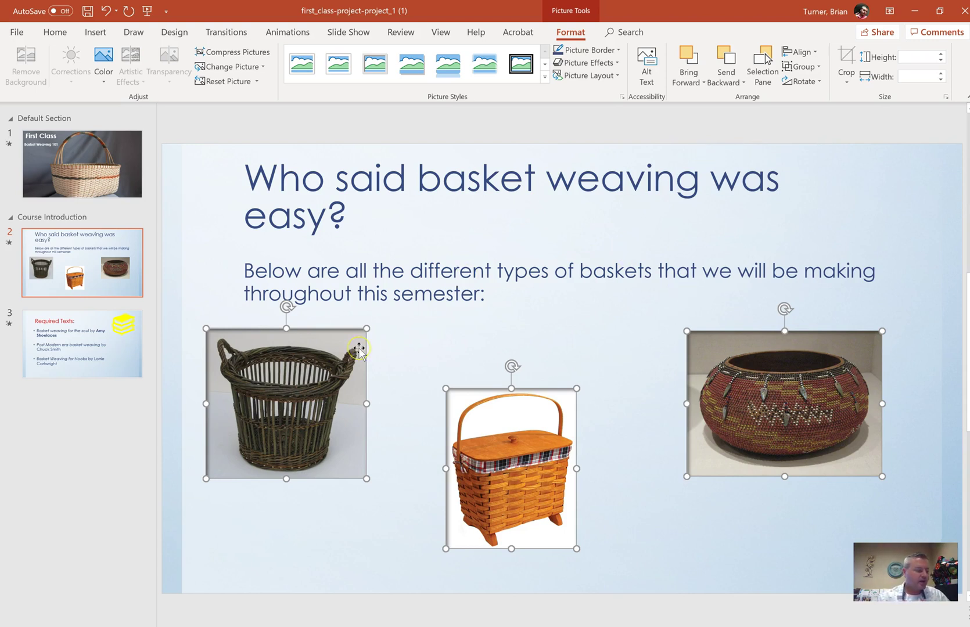
Step: Apply Align Middle to the three selected basket pictures so their centres share one horizontal line
left_click(581, 39)
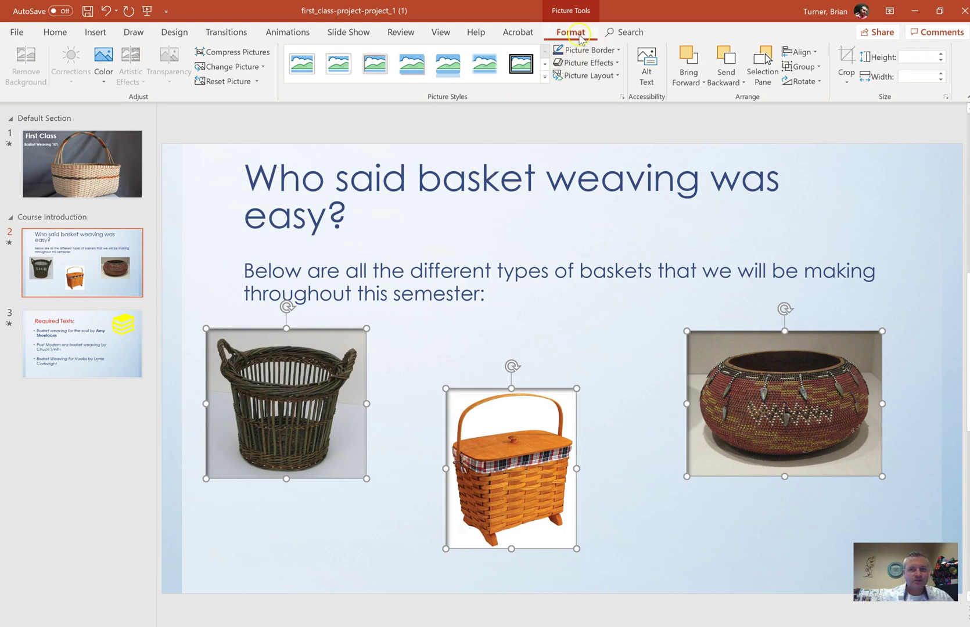
left_click(815, 51)
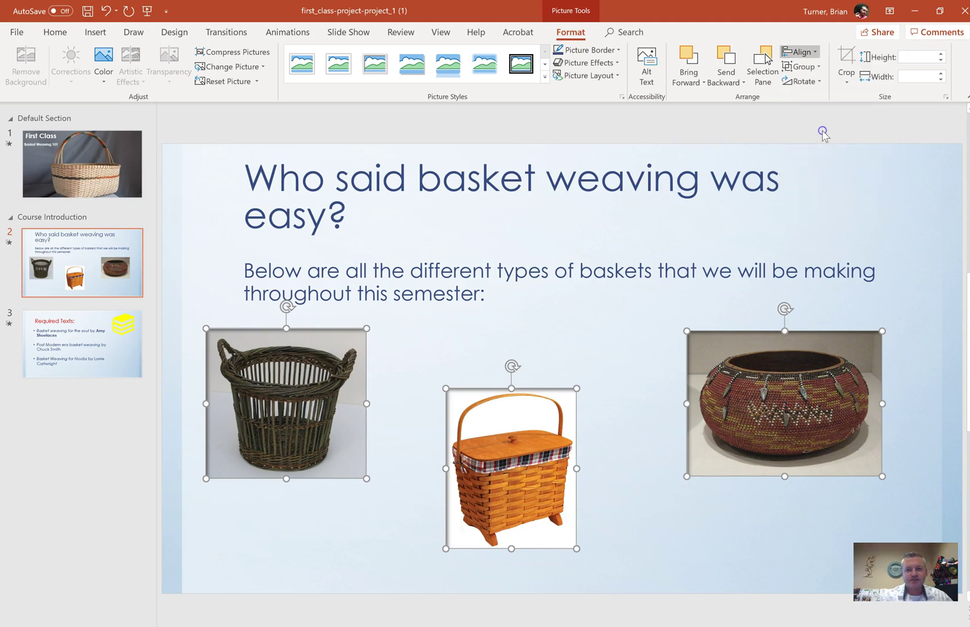
left_click(822, 131)
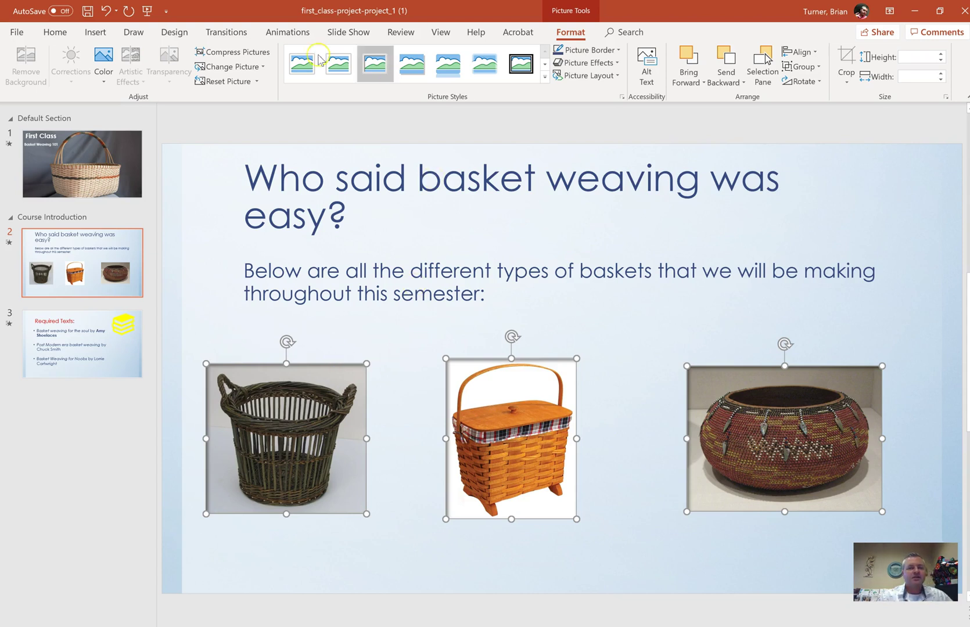
left_click(294, 34)
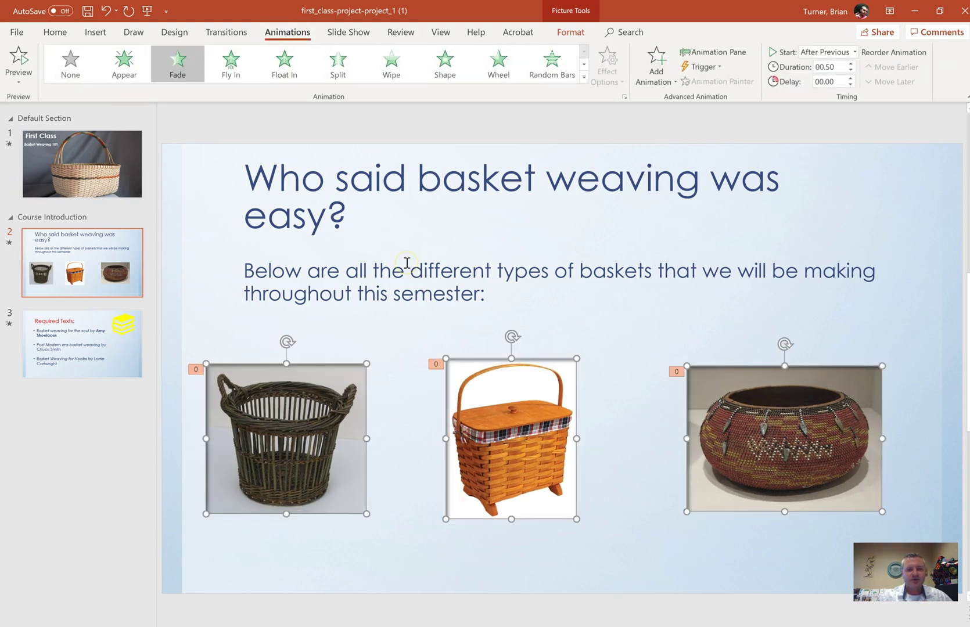
Step: Show the Animation Pane, identify which basket Pictures 8, 5 and 2 animate, and preview the order
left_click(718, 54)
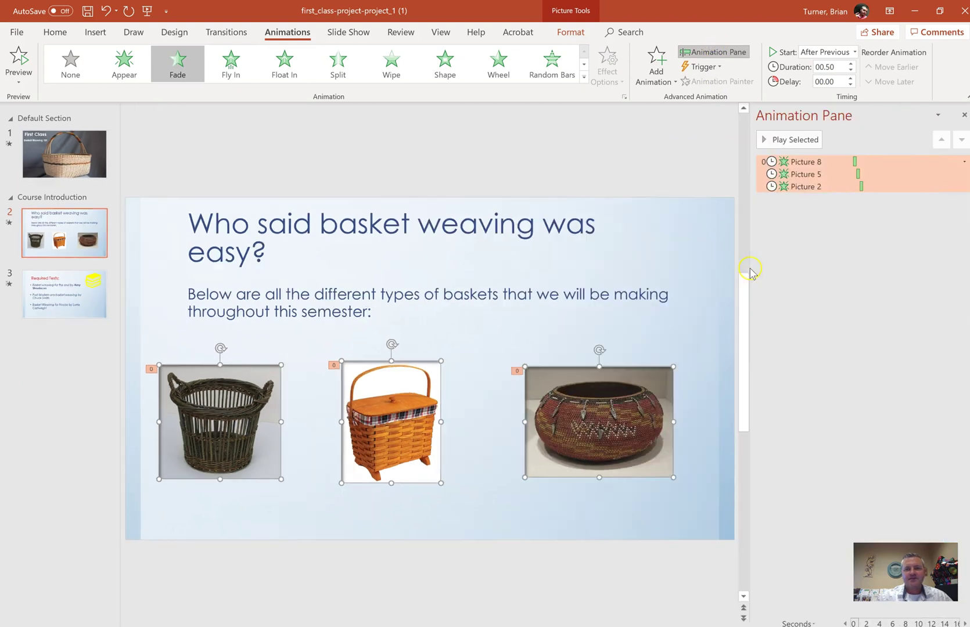
left_click(825, 162)
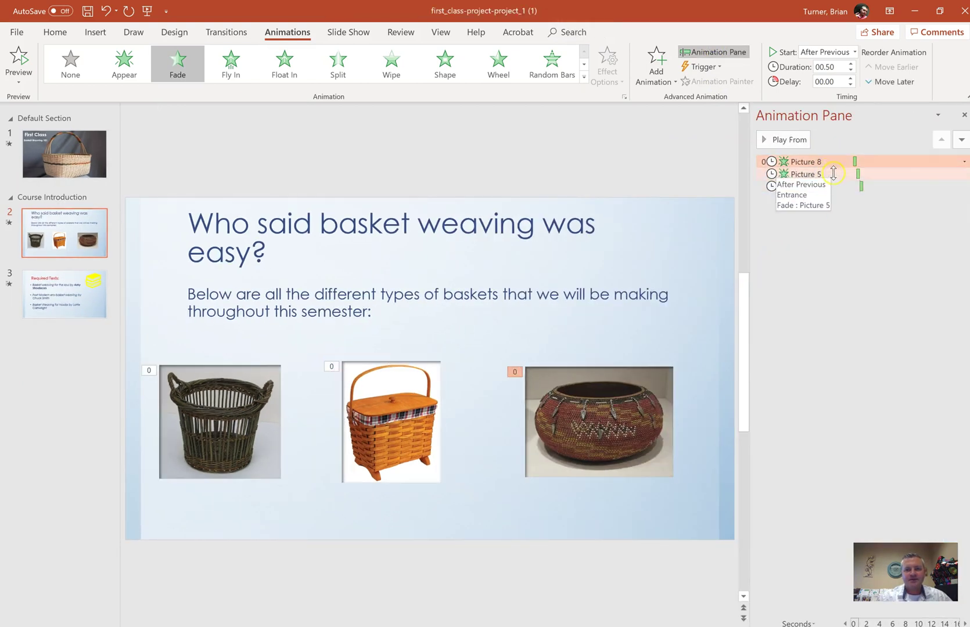
left_click(832, 174)
left_click(833, 186)
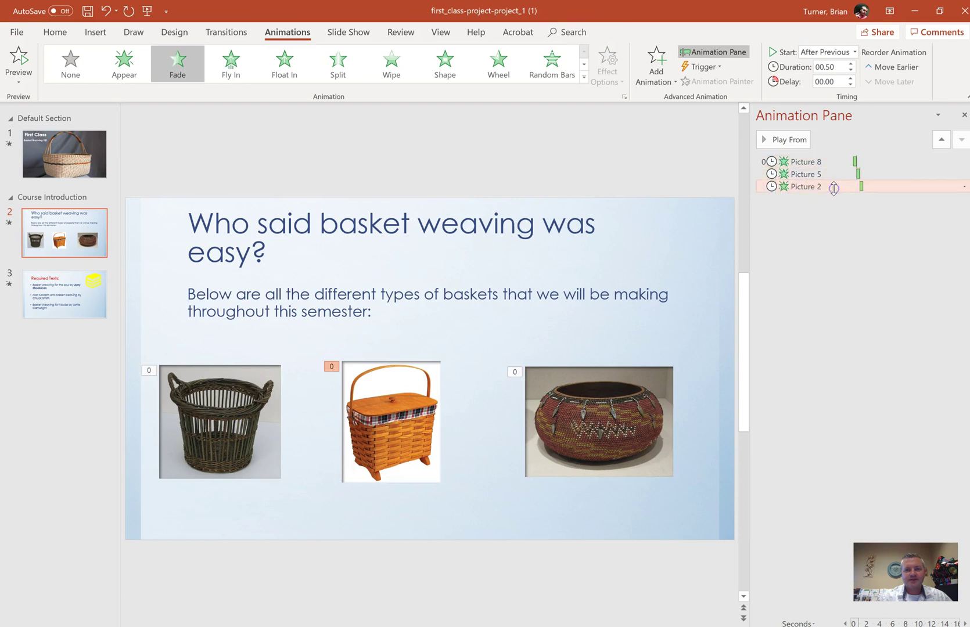
left_click(833, 162)
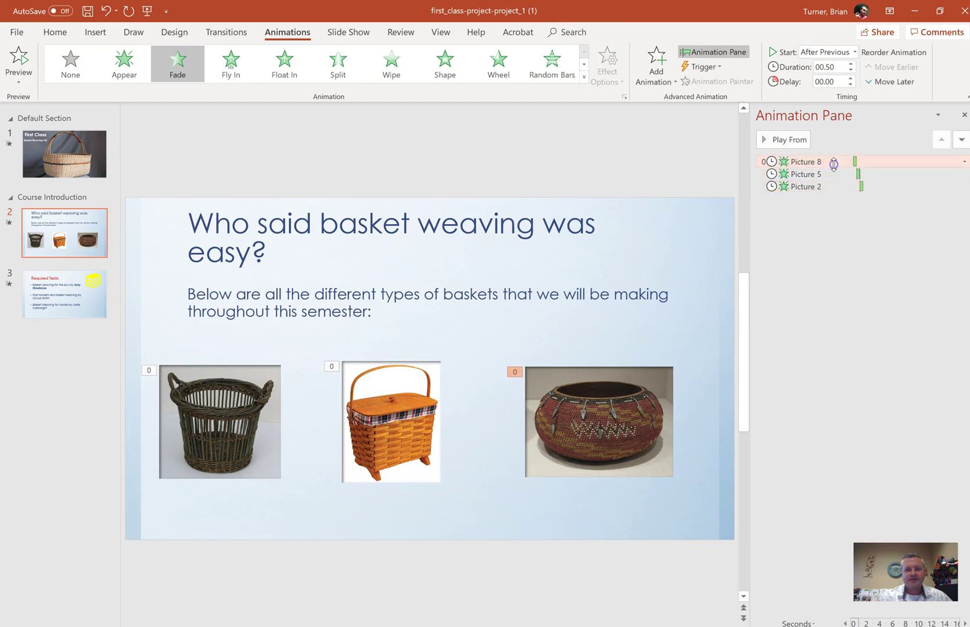
left_click(19, 61)
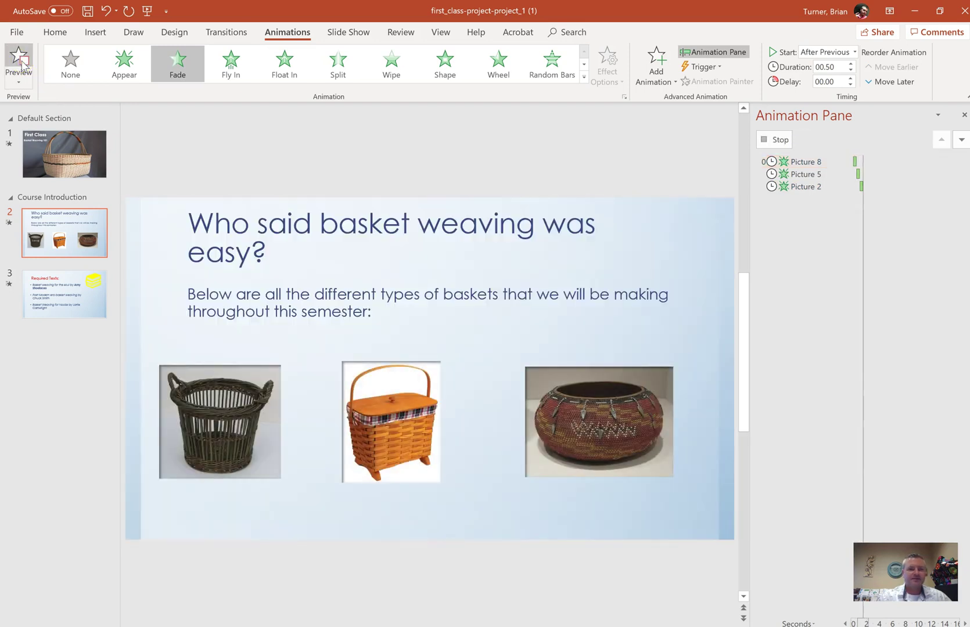
Step: Move Picture 5's fade to first and Picture 8's to last, preview, and close the pane
left_click(812, 187)
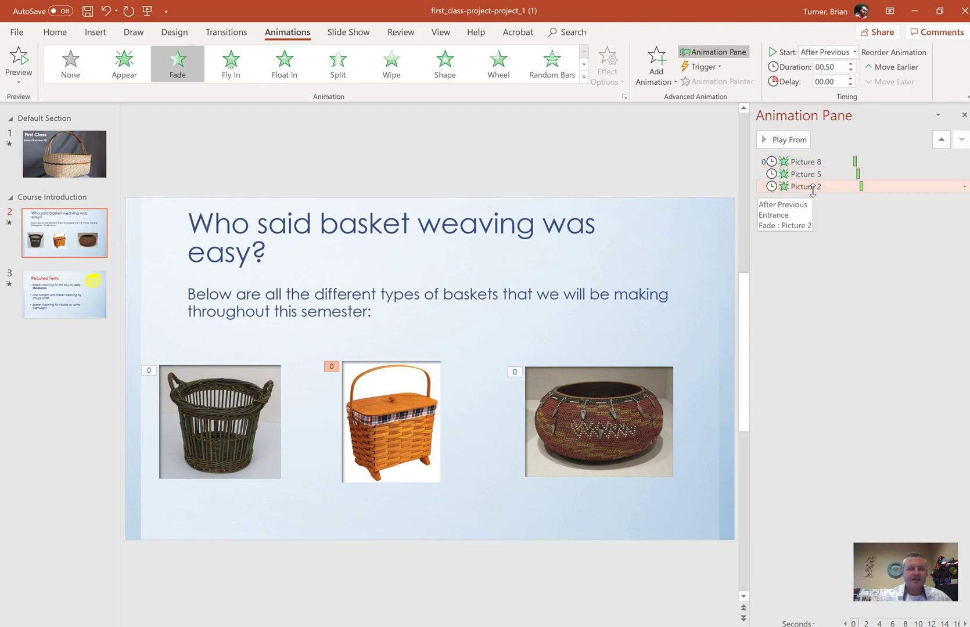
left_click(816, 175)
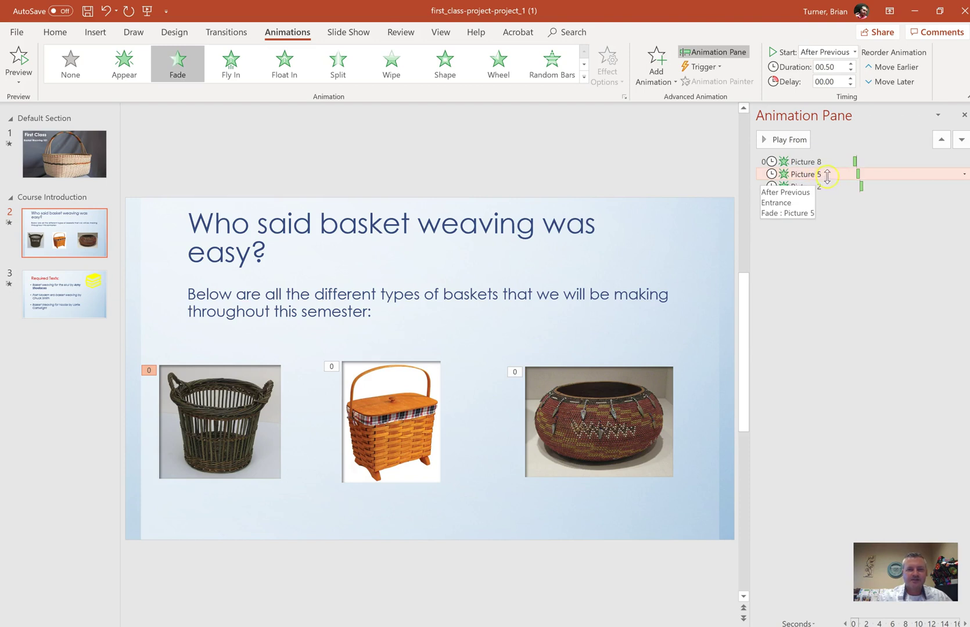
left_click_drag(828, 174, 831, 157)
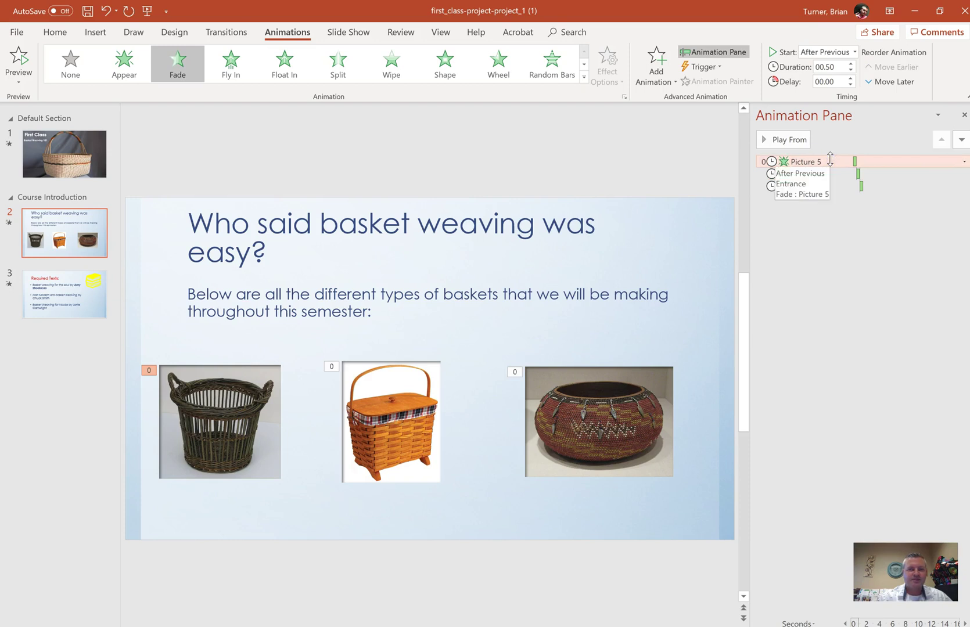
left_click(834, 174)
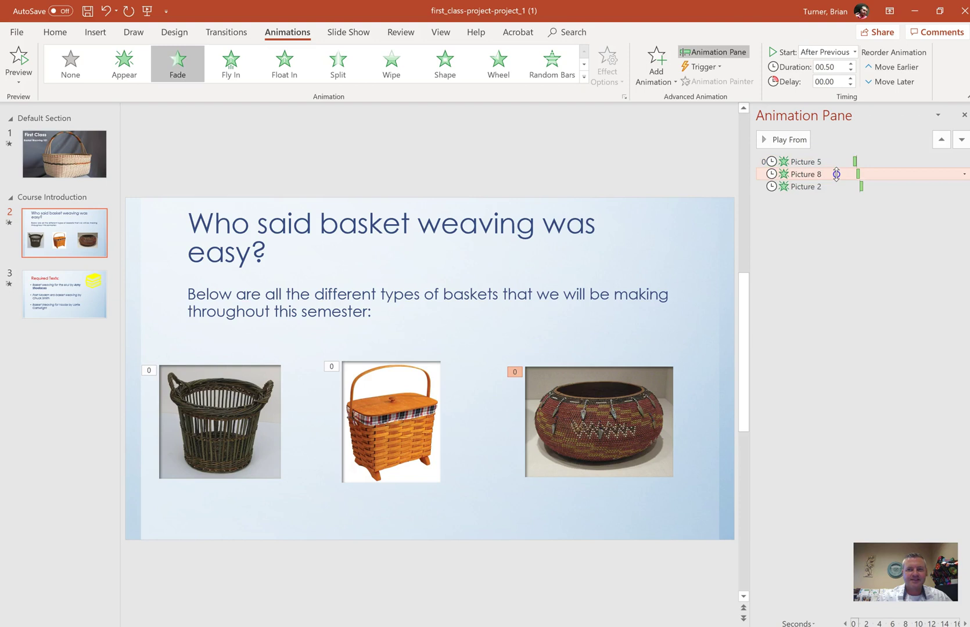
left_click_drag(836, 173, 830, 189)
left_click(831, 174)
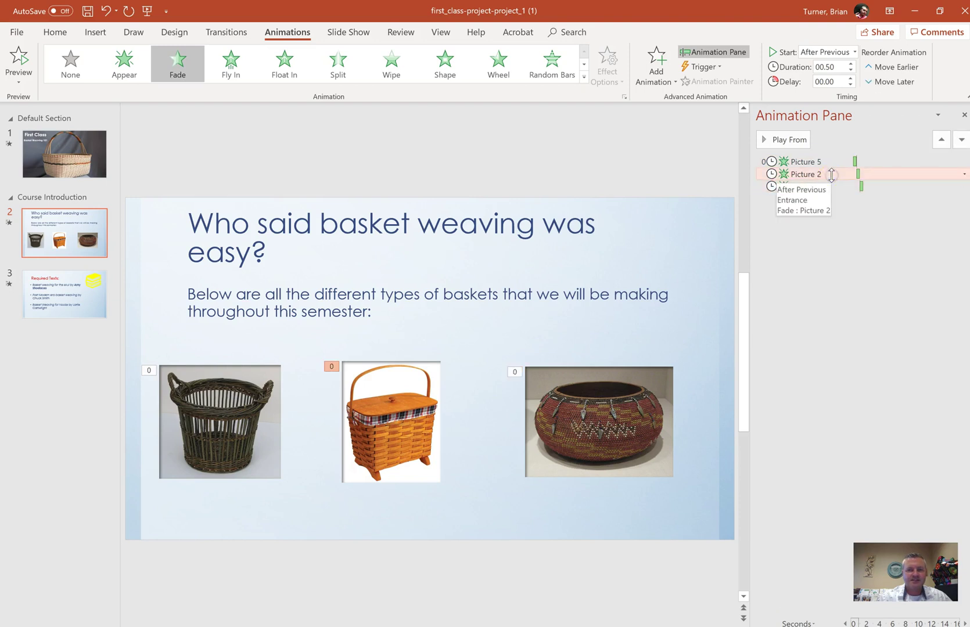
left_click(19, 61)
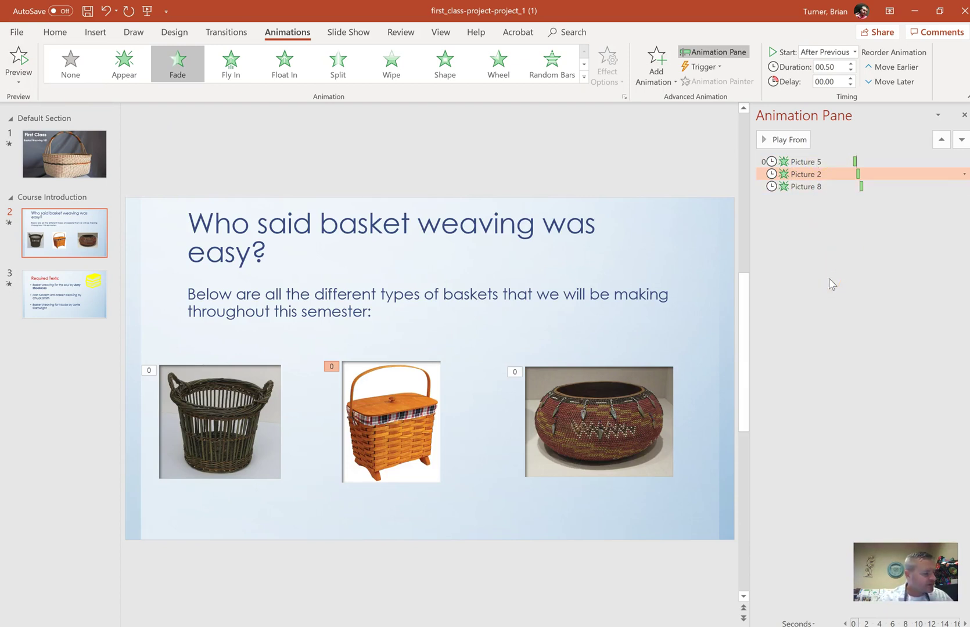
left_click(961, 116)
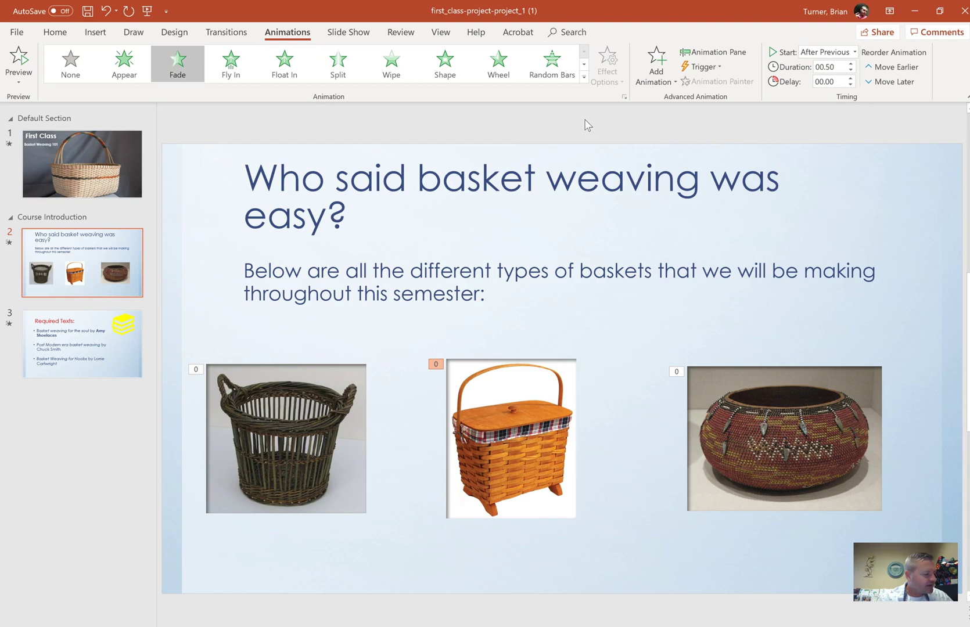
Step: On the Required Texts slide, give the books icon a red fill and a blue outline
left_click(106, 351)
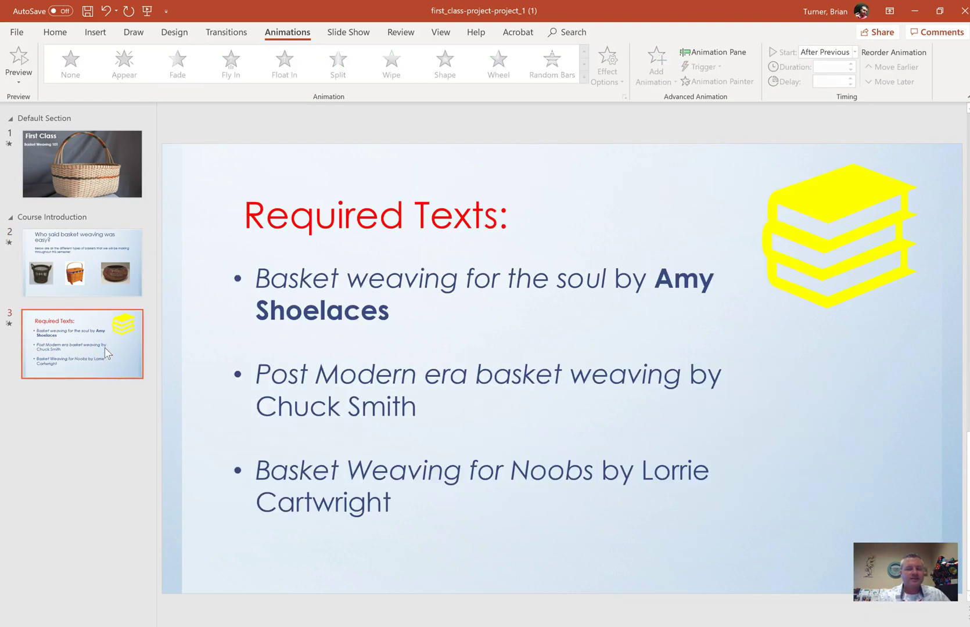
left_click(837, 257)
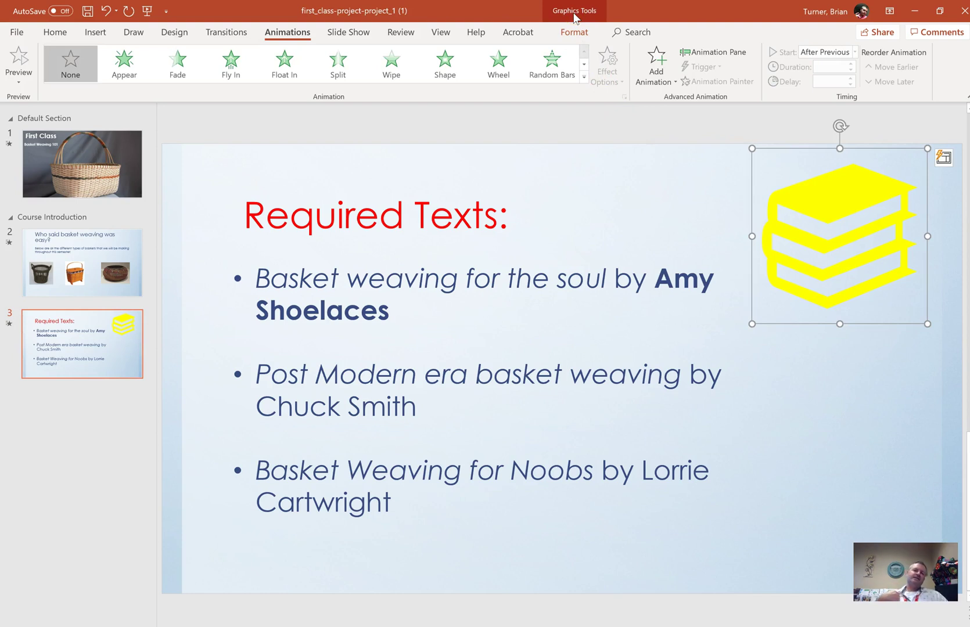
left_click(574, 23)
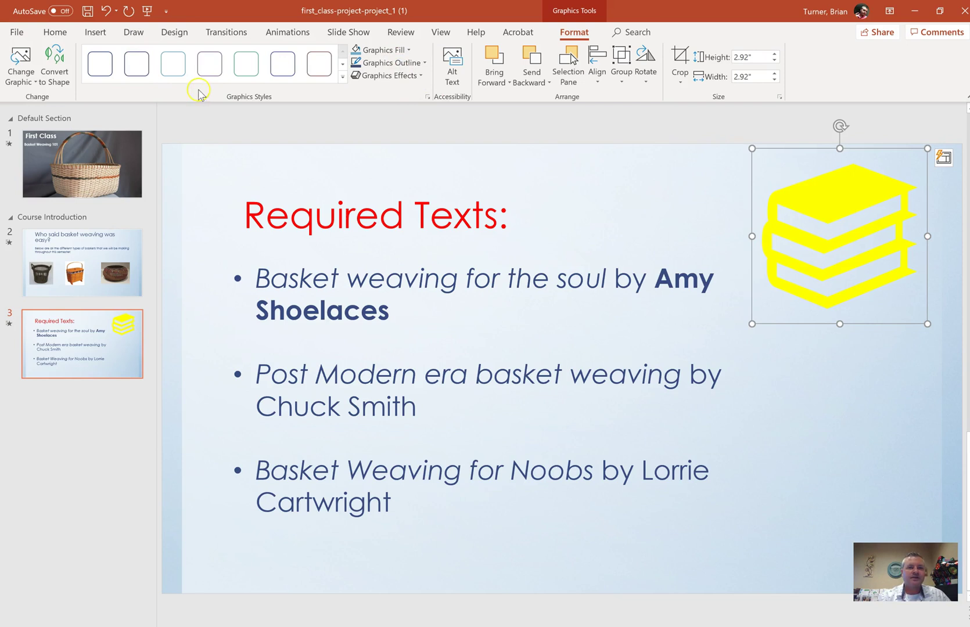
left_click(388, 114)
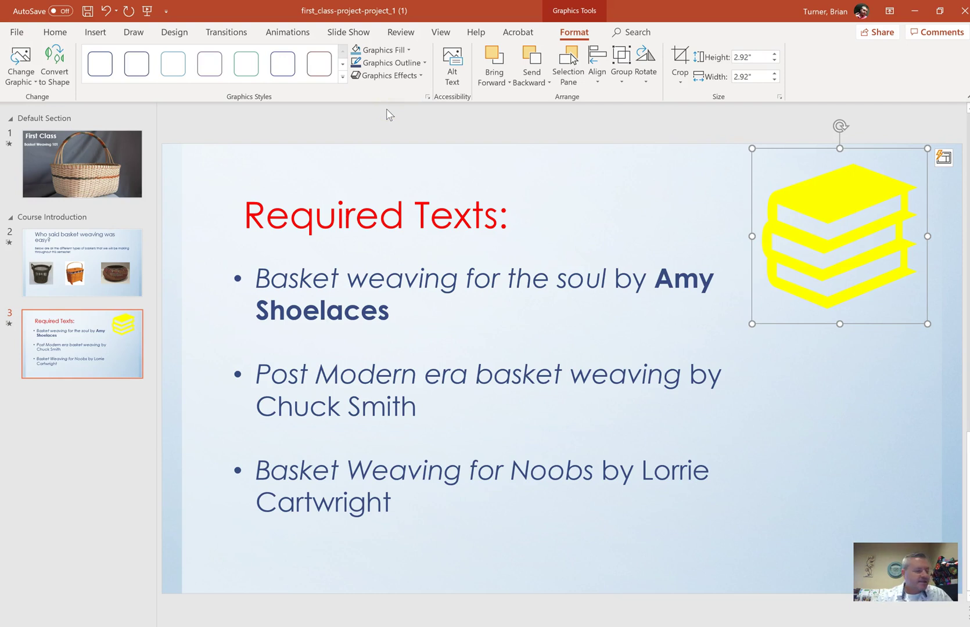
left_click(384, 50)
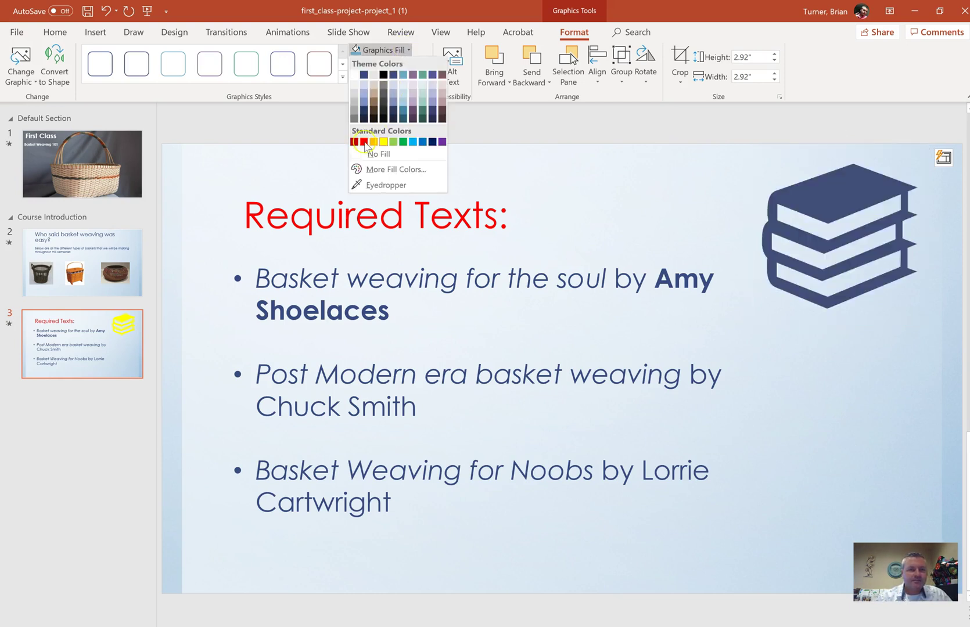
left_click(364, 142)
left_click(418, 62)
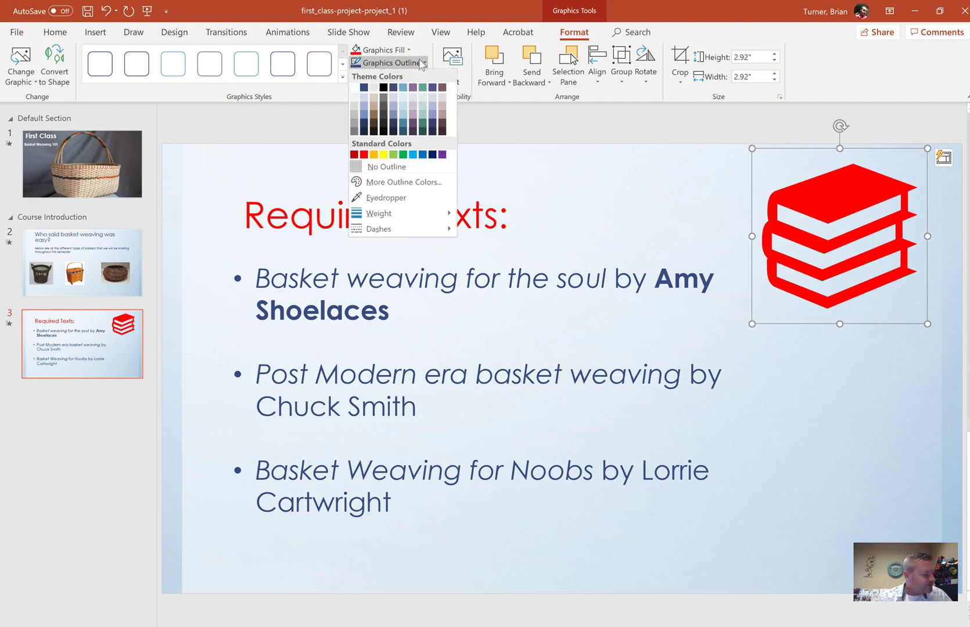
left_click(423, 155)
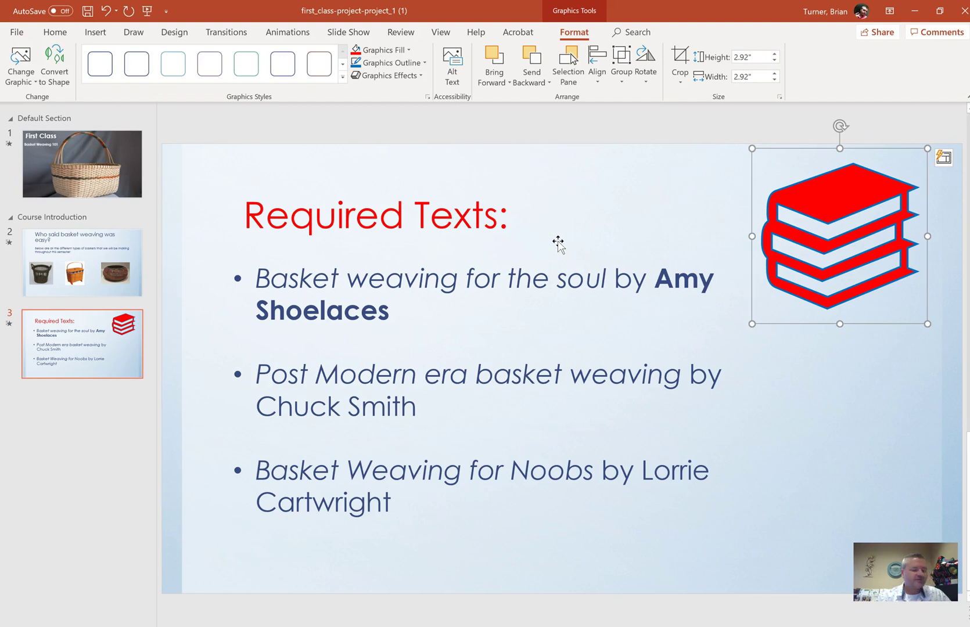
Step: Give the book icon a Fly In entrance with the From Left direction
left_click(289, 33)
left_click(224, 76)
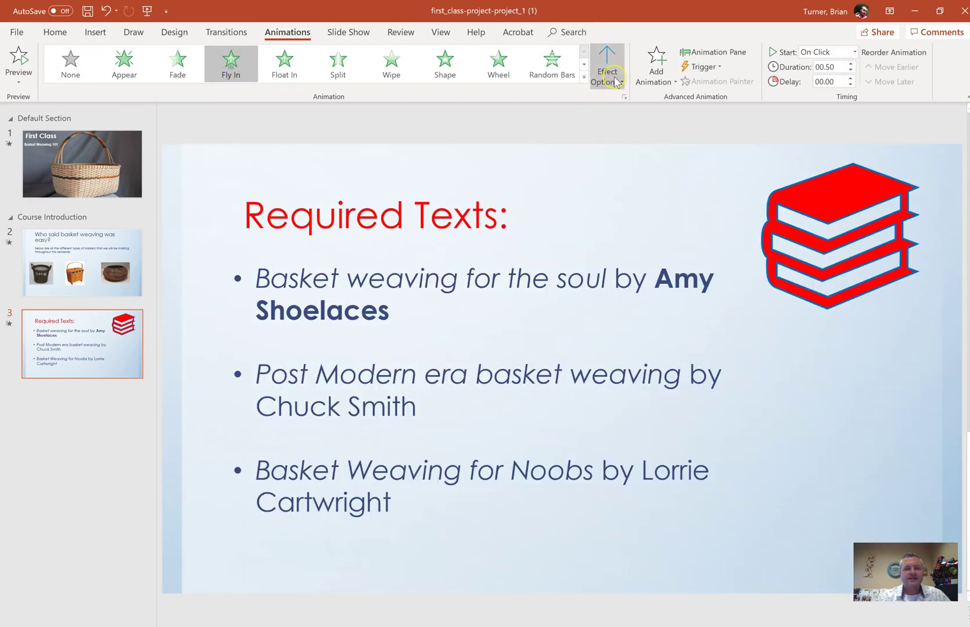
left_click(615, 81)
left_click(641, 165)
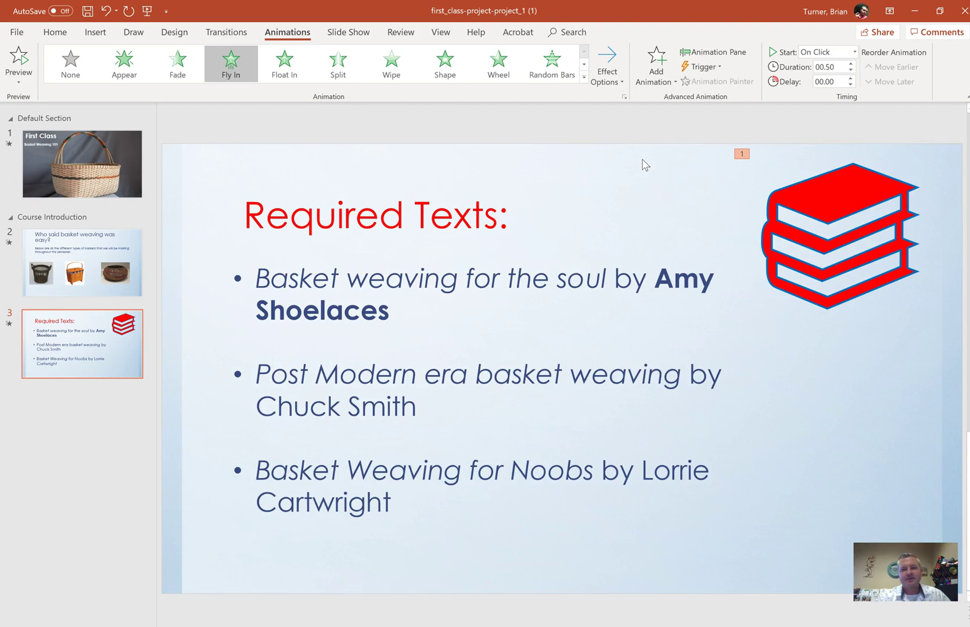
Step: Start Save As and choose the H:\ drive as the save location
left_click(23, 30)
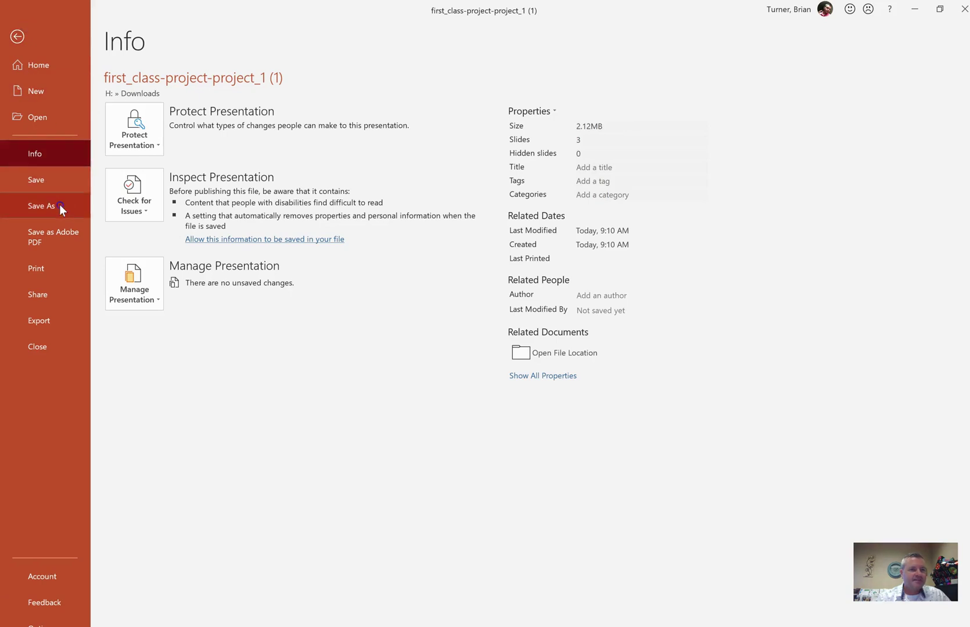
left_click(59, 206)
left_click(144, 332)
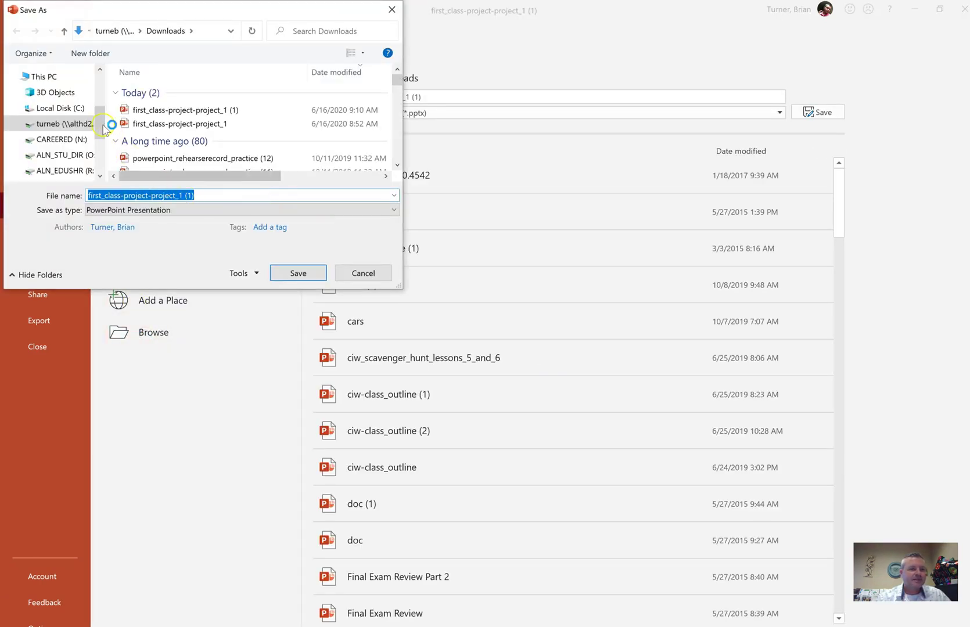
scroll(99, 93, "up", 3)
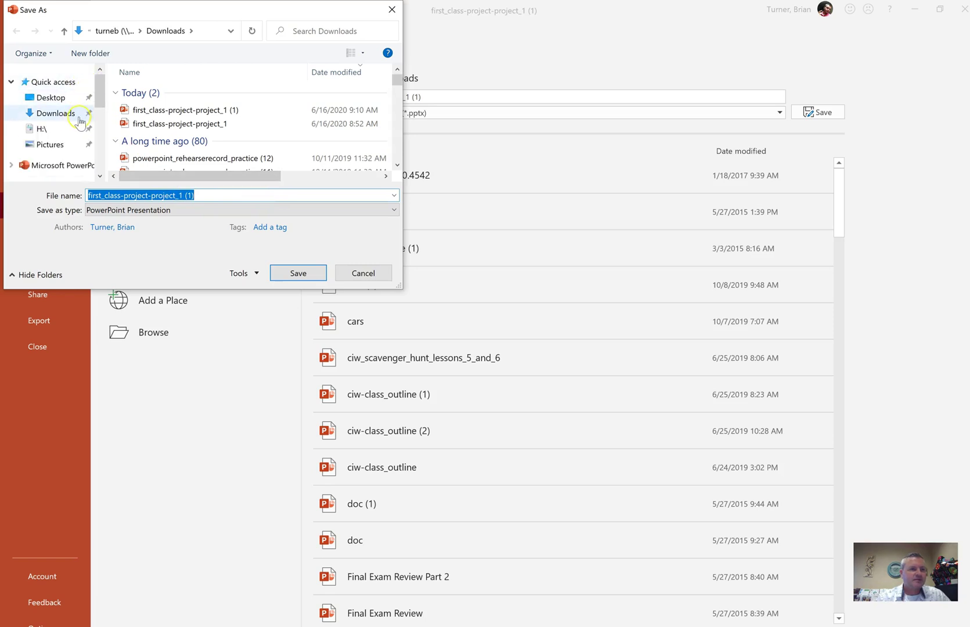
left_click(60, 128)
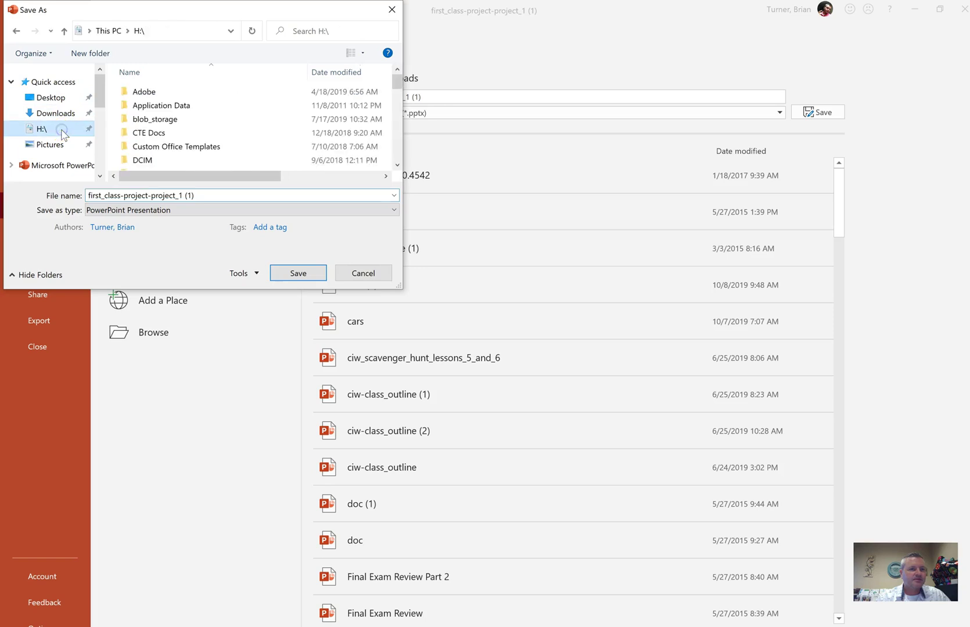
left_click(397, 149)
scroll(397, 149, "down", 1)
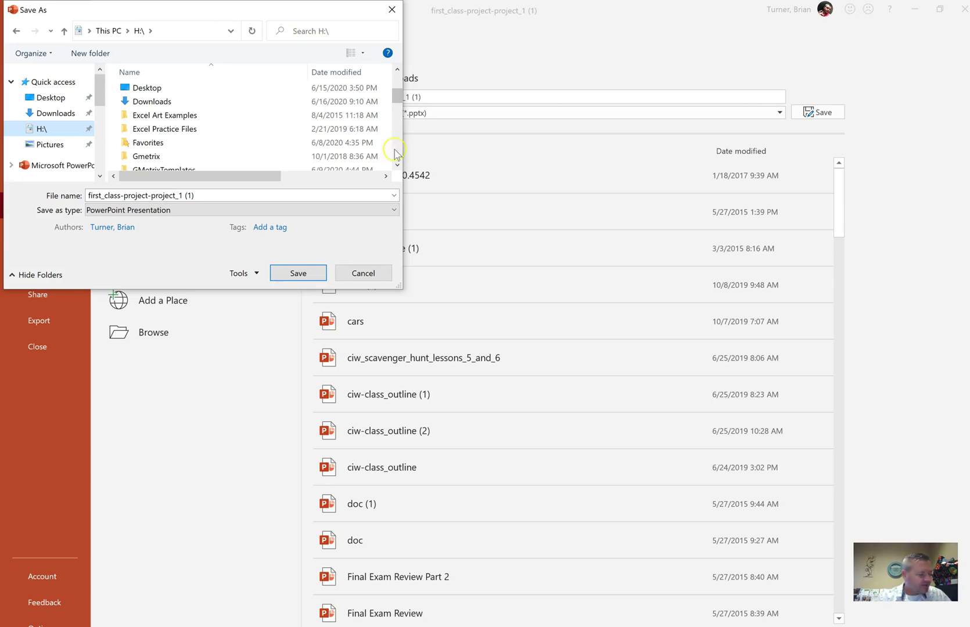
Step: Set the file type to PDF, name it BasketWeaving, and save
left_click(205, 210)
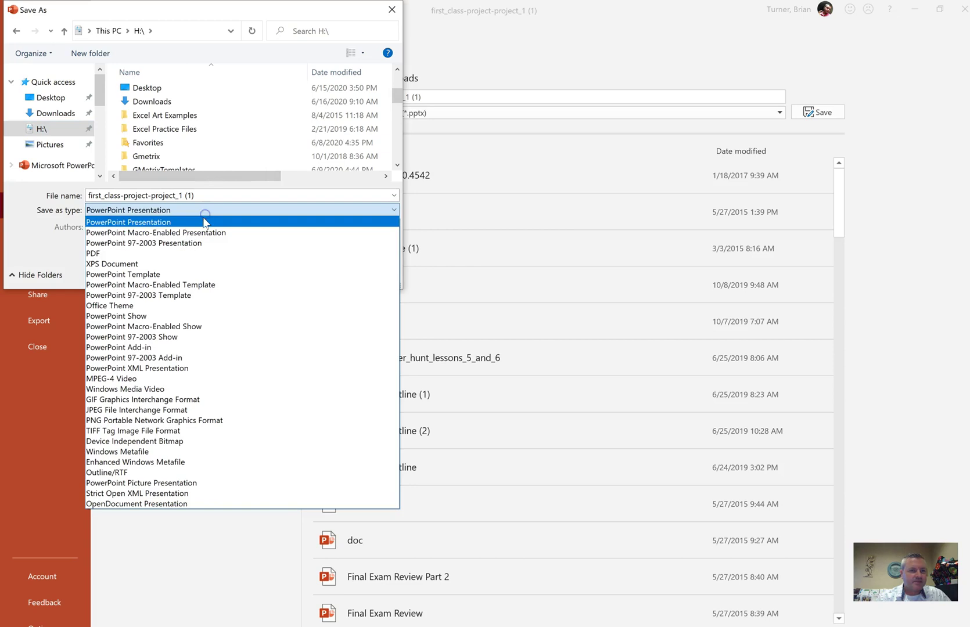
left_click(192, 253)
left_click(208, 195)
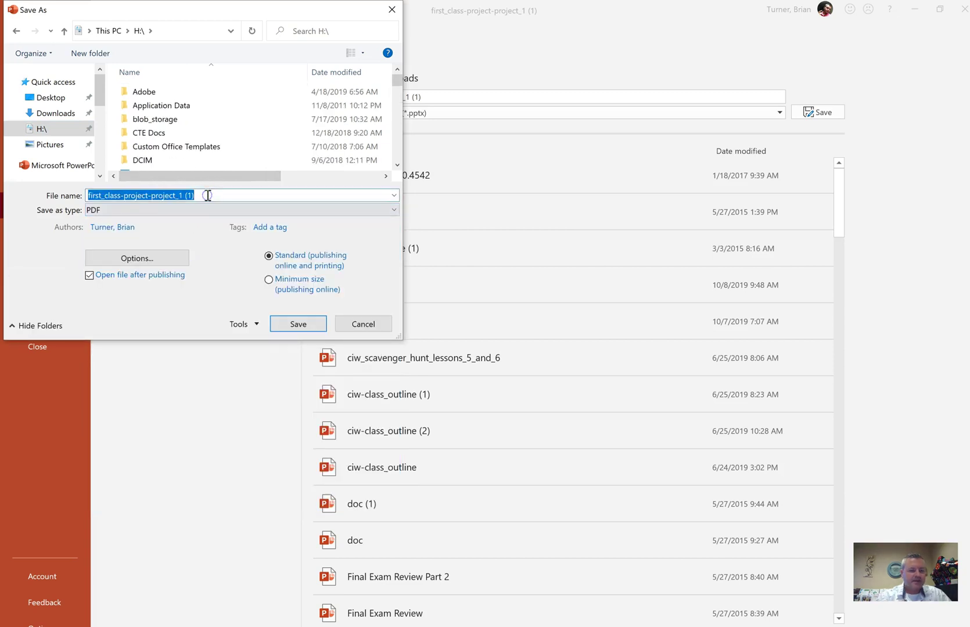
type("Basket")
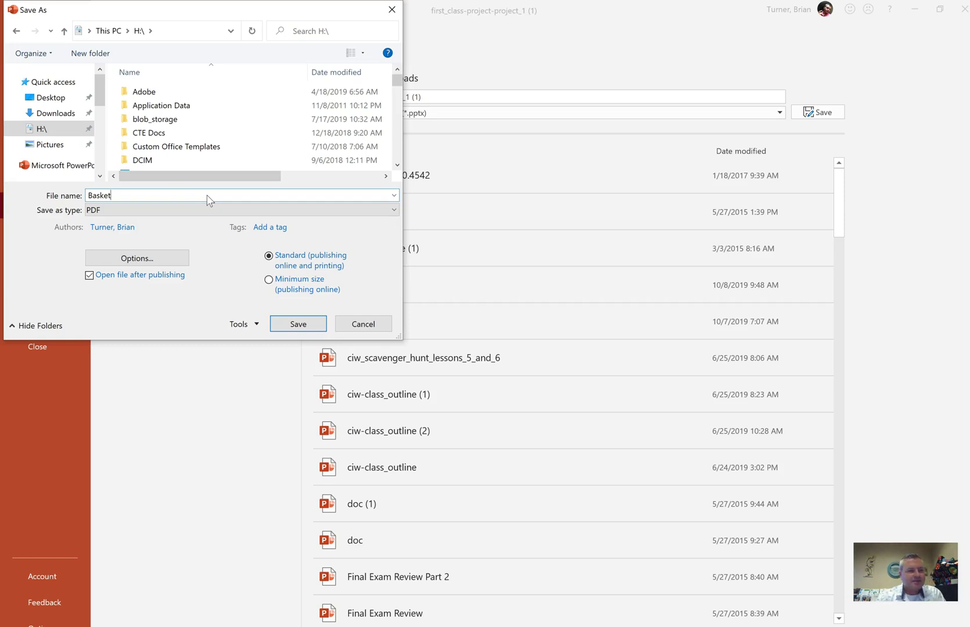
type("Weaving")
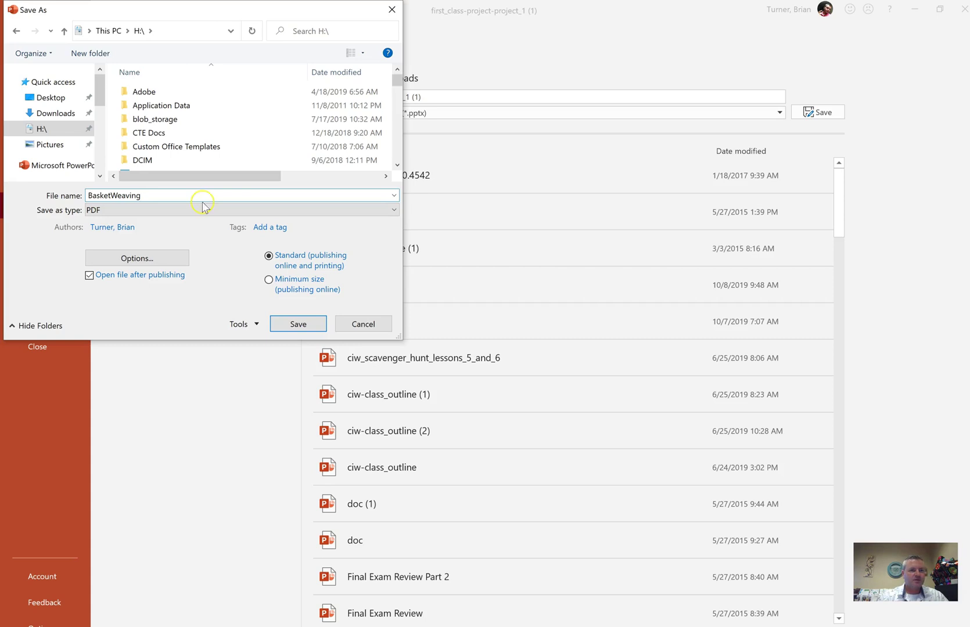
left_click(298, 324)
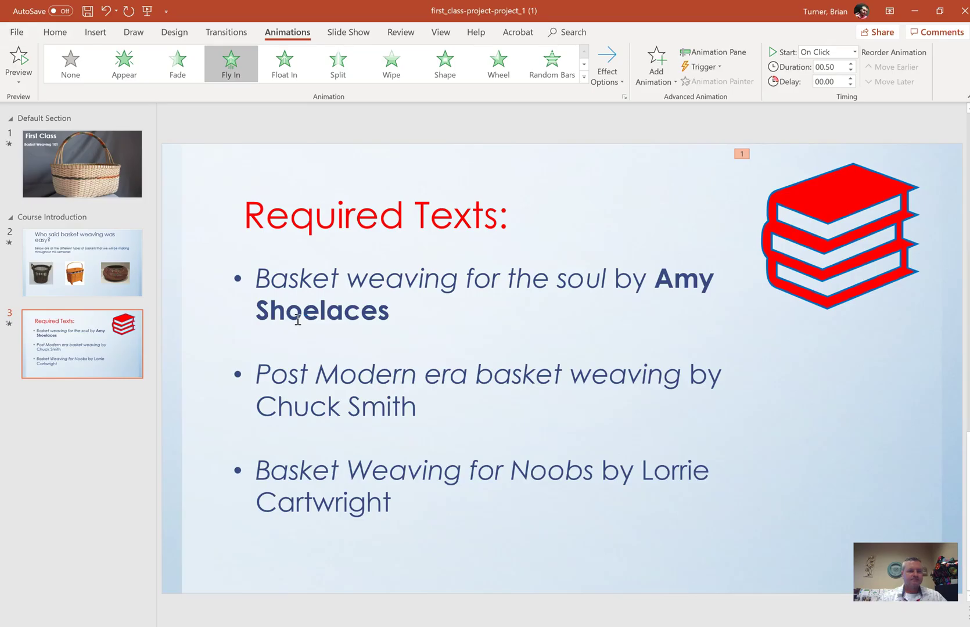
left_click(574, 141)
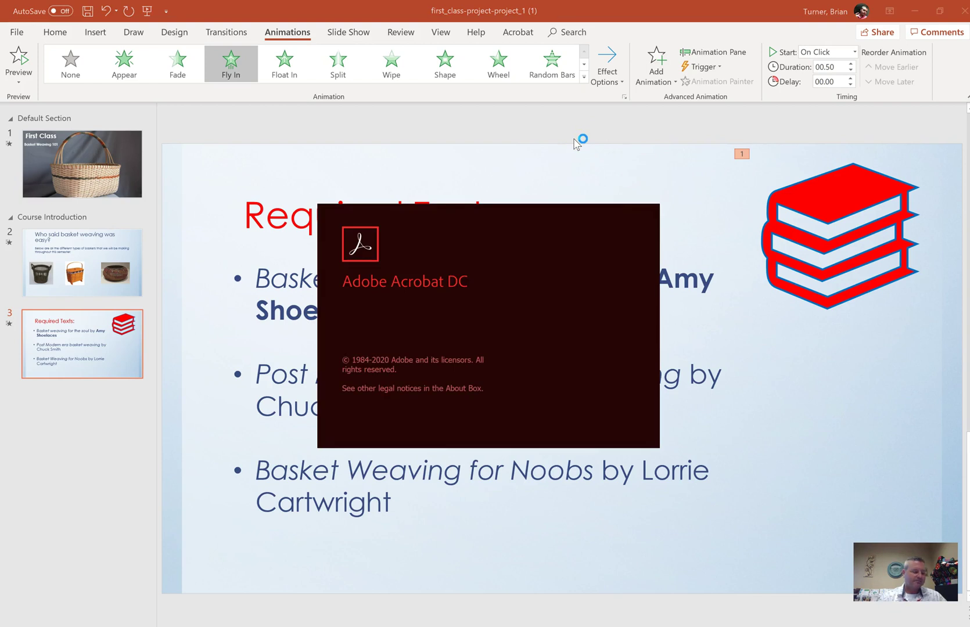
left_click(402, 485)
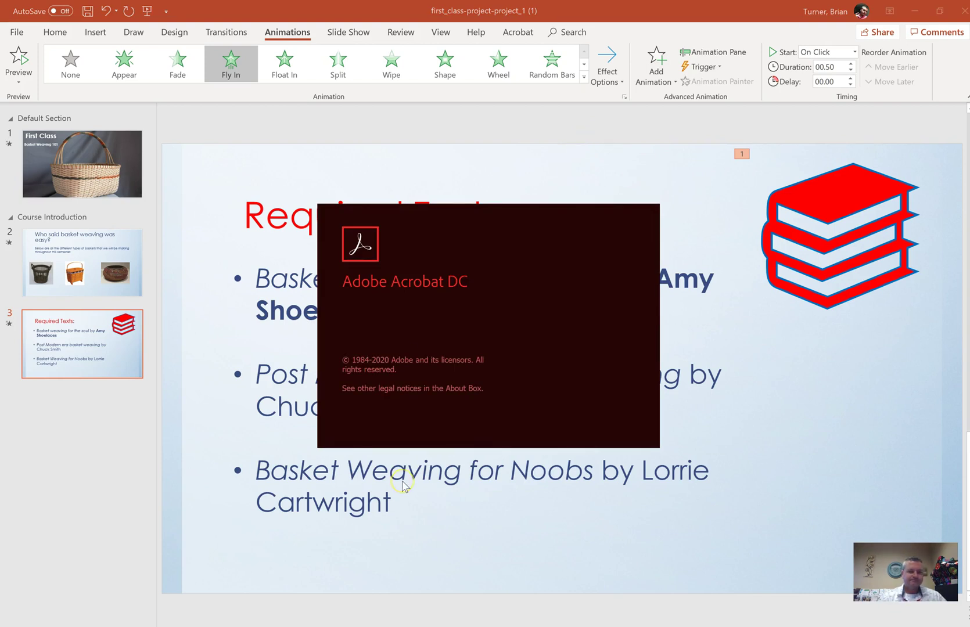
left_click(496, 336)
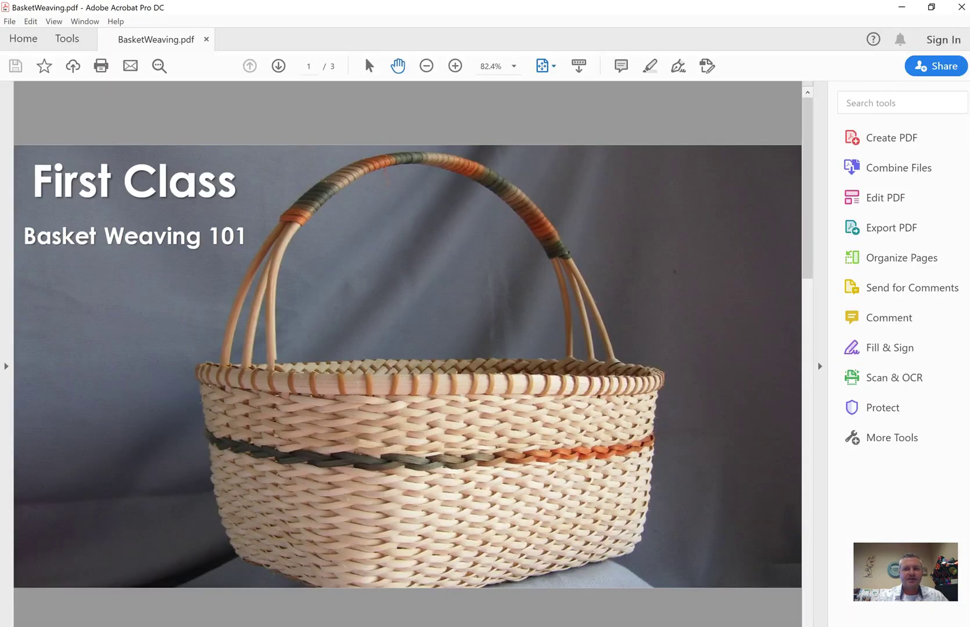
left_click(961, 8)
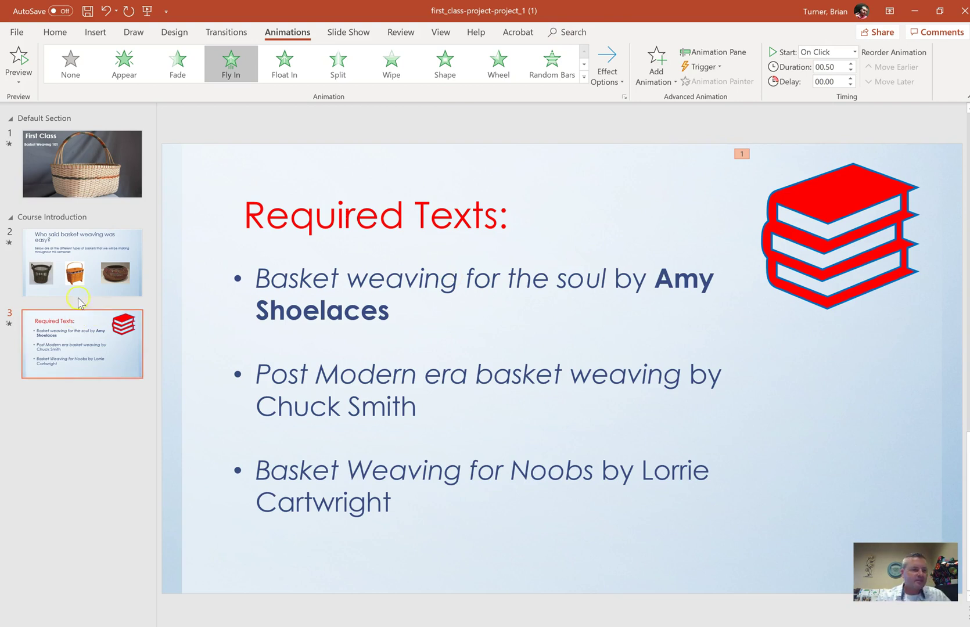
Step: Select the Course Introduction section, switch printing to Print Selection, and go back to the slides
left_click(75, 218)
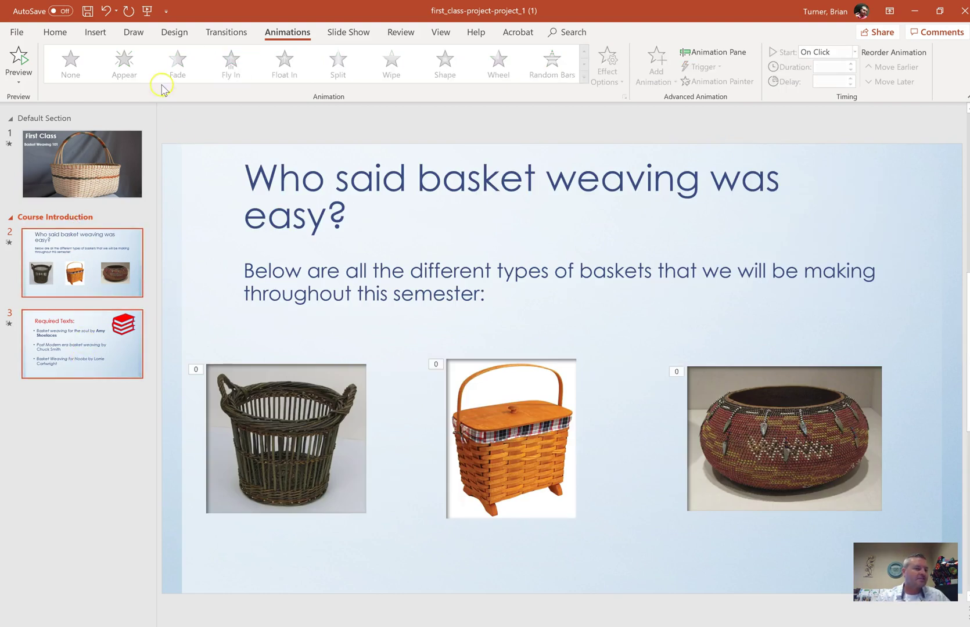
left_click(18, 33)
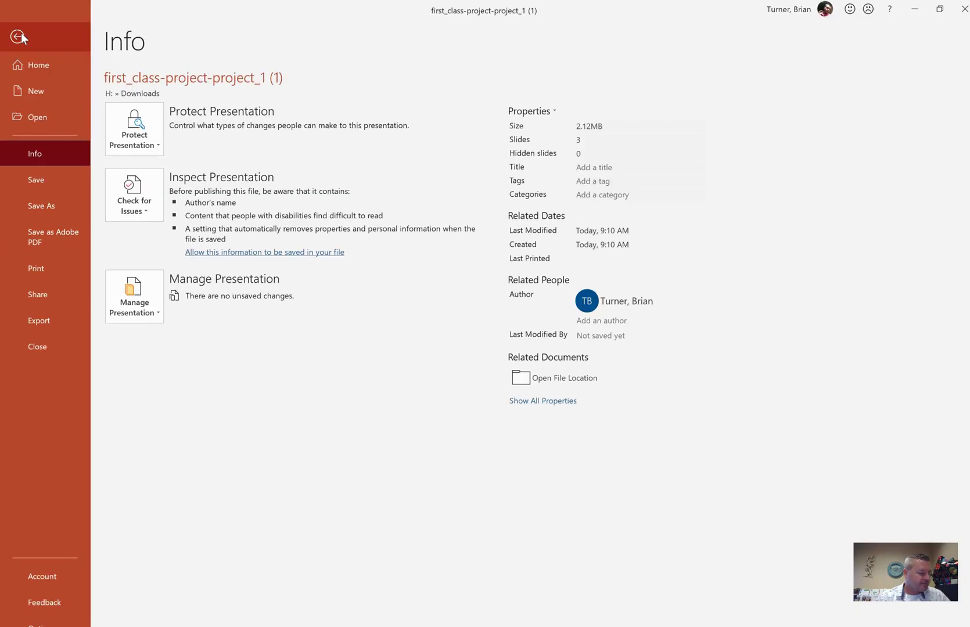
left_click(52, 278)
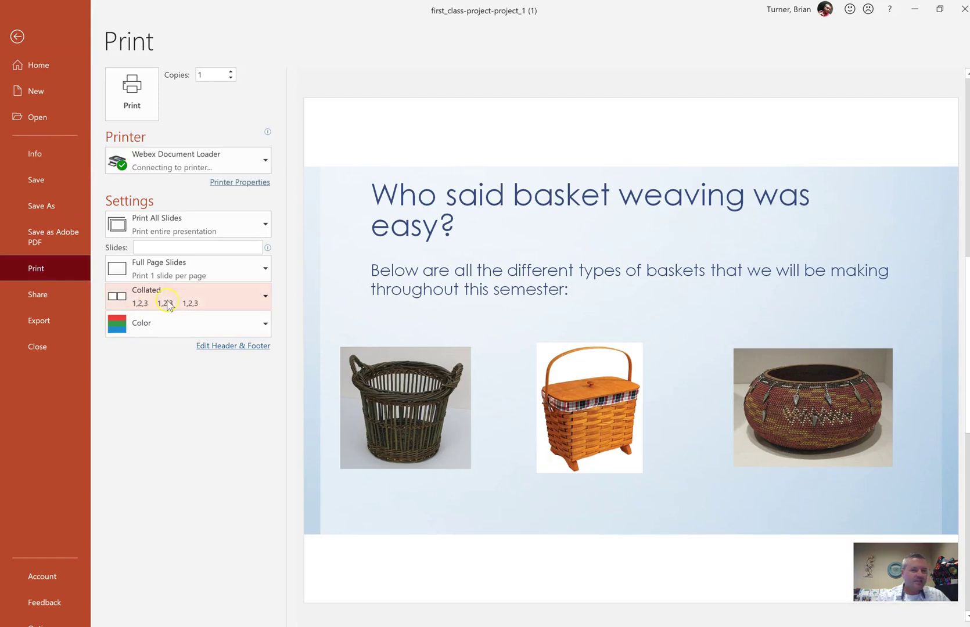
left_click(232, 220)
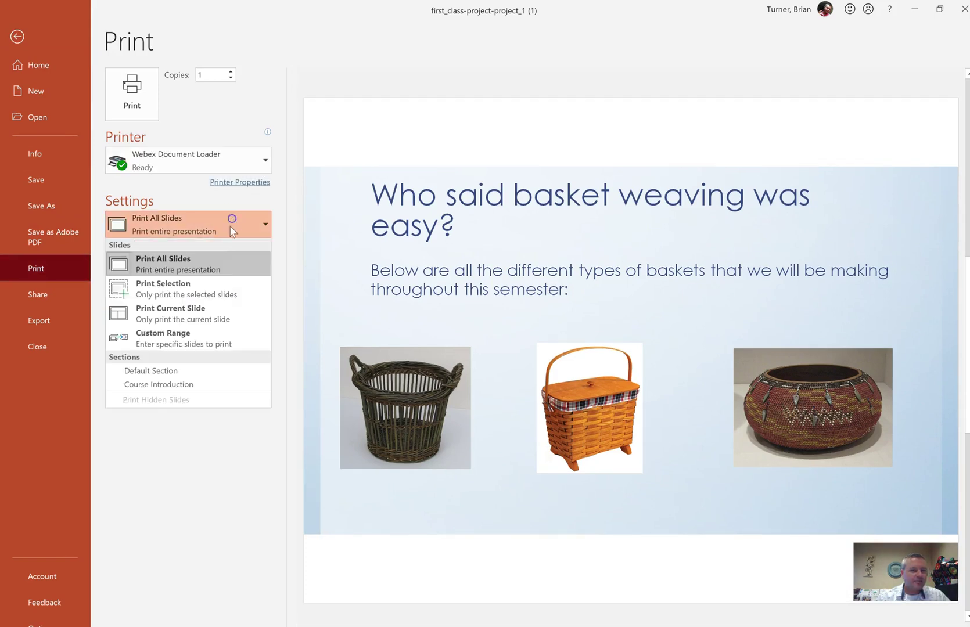
left_click(209, 287)
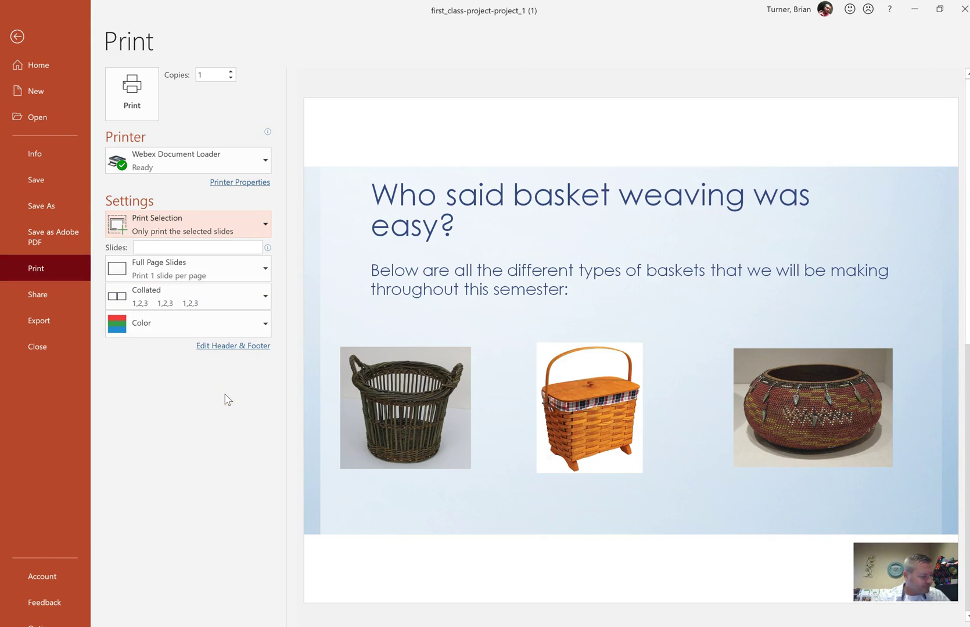
left_click(17, 37)
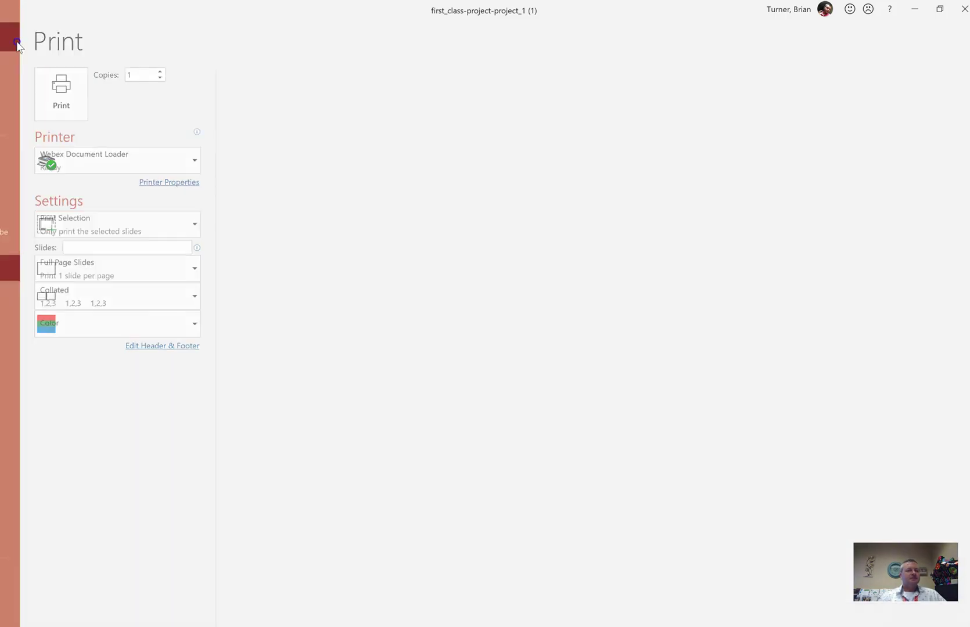